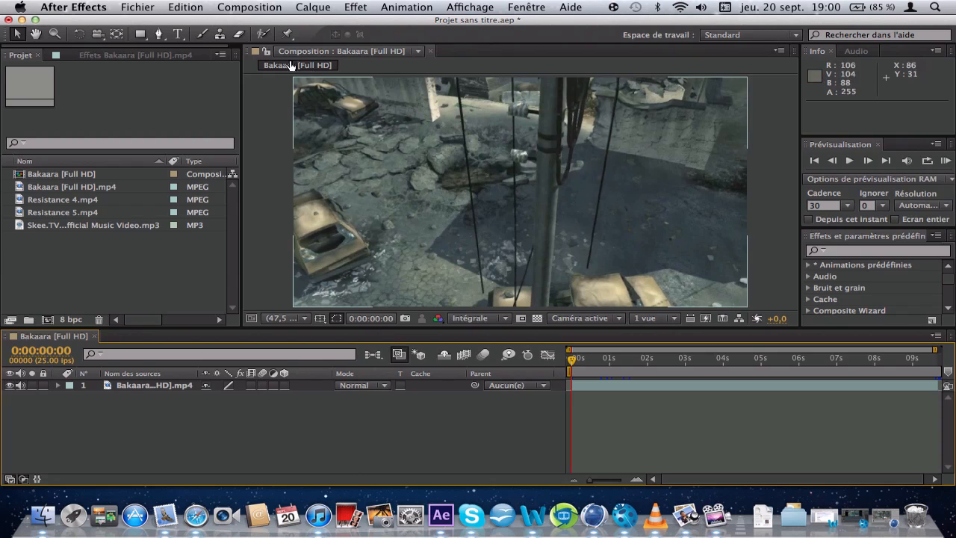
Scrub through the Bakaara [Full HD].mp4 clip in the timeline and return to its start
click(130, 259)
click(160, 441)
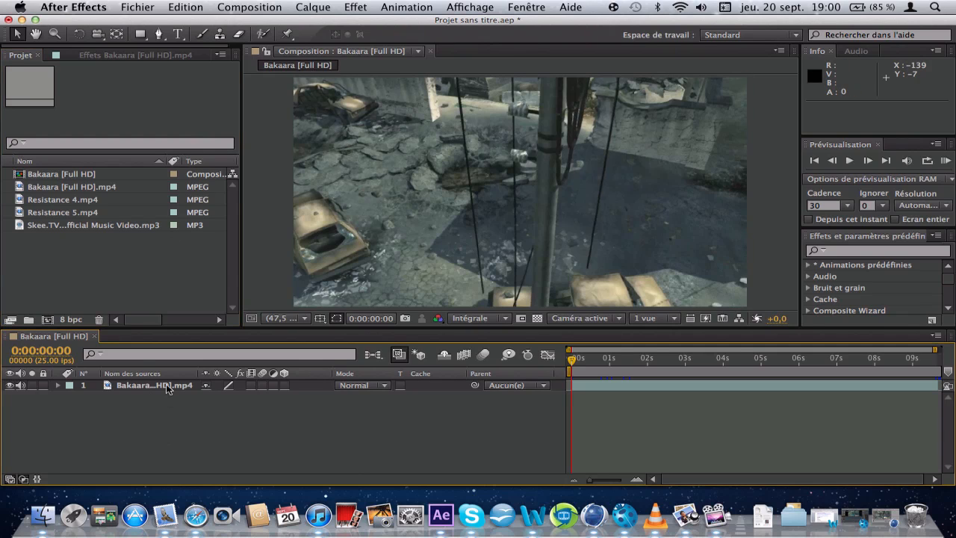
click(170, 386)
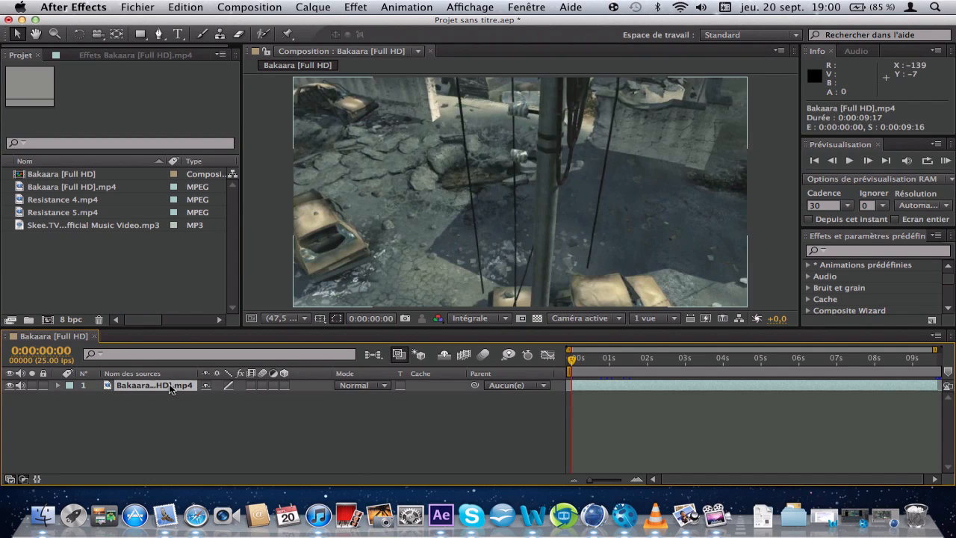
click(626, 361)
drag(625, 361, 904, 361)
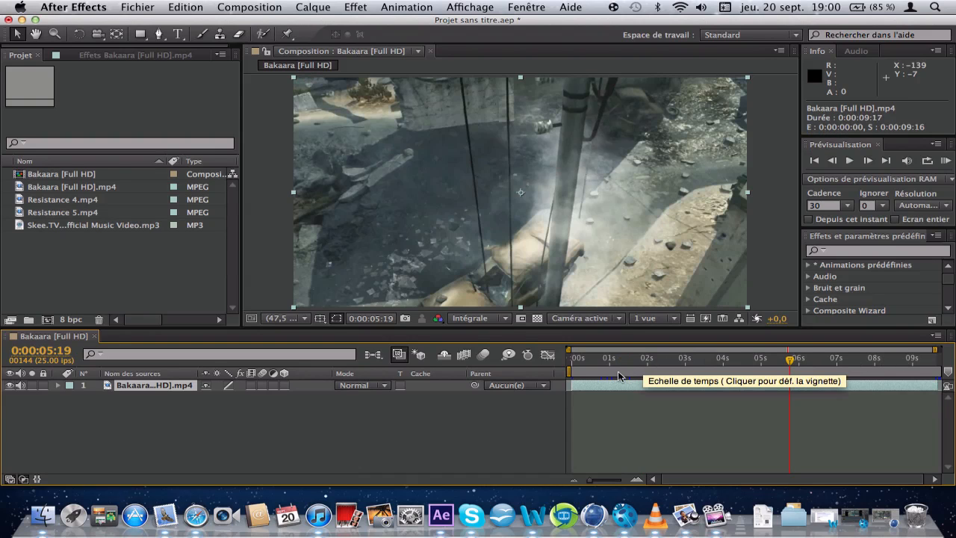
drag(609, 366, 543, 369)
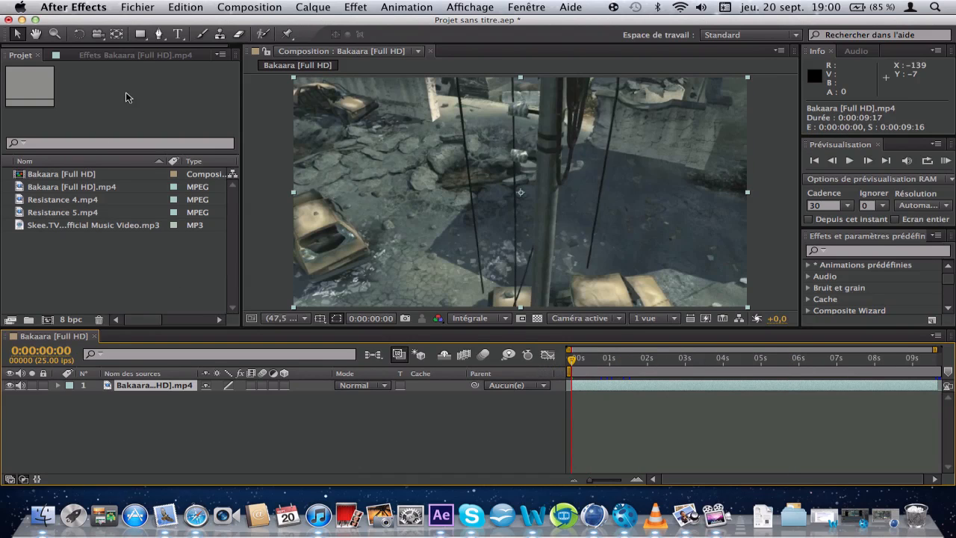
click(255, 457)
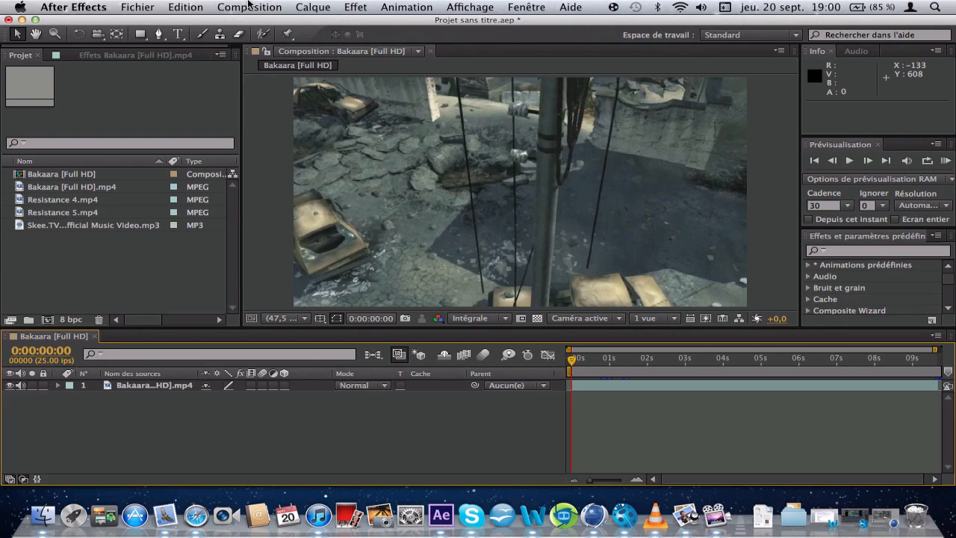
In the Bakaara [Full HD] composition settings, look over the available presets and lock the aspect ratio to 16:9 (1,78)
click(241, 7)
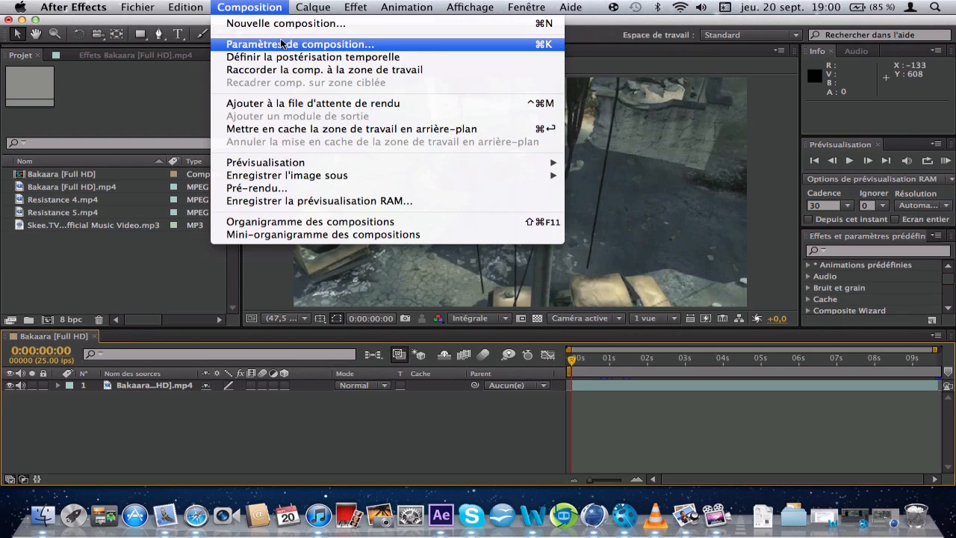
click(283, 44)
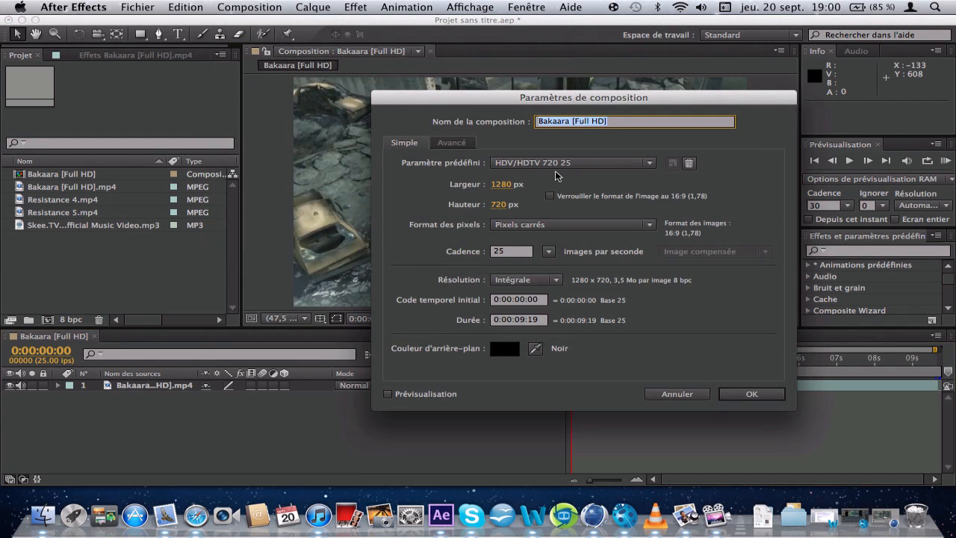
click(560, 171)
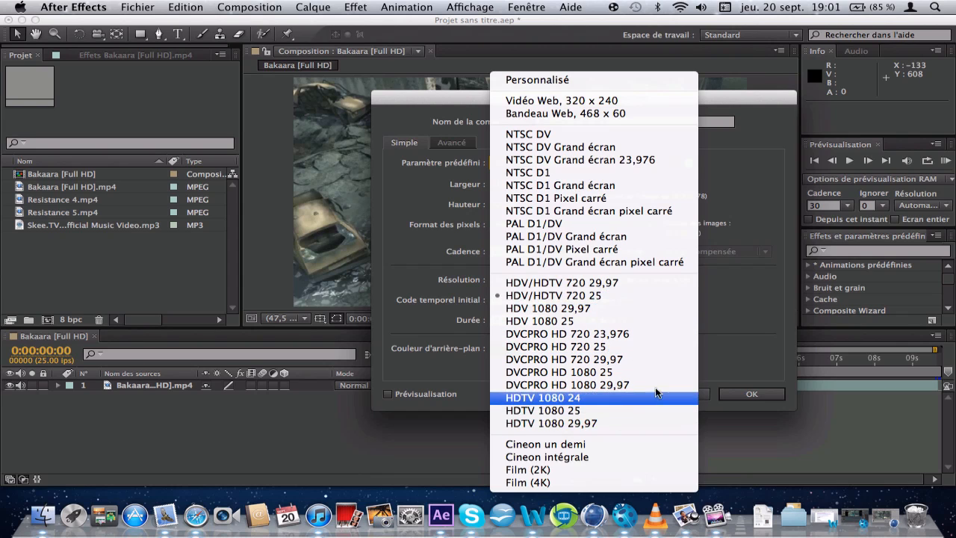
click(771, 343)
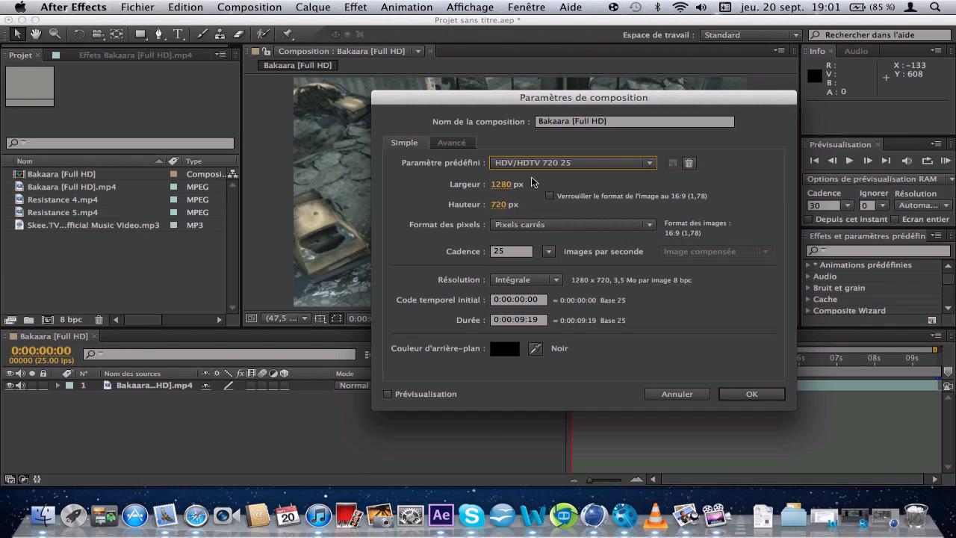
click(561, 199)
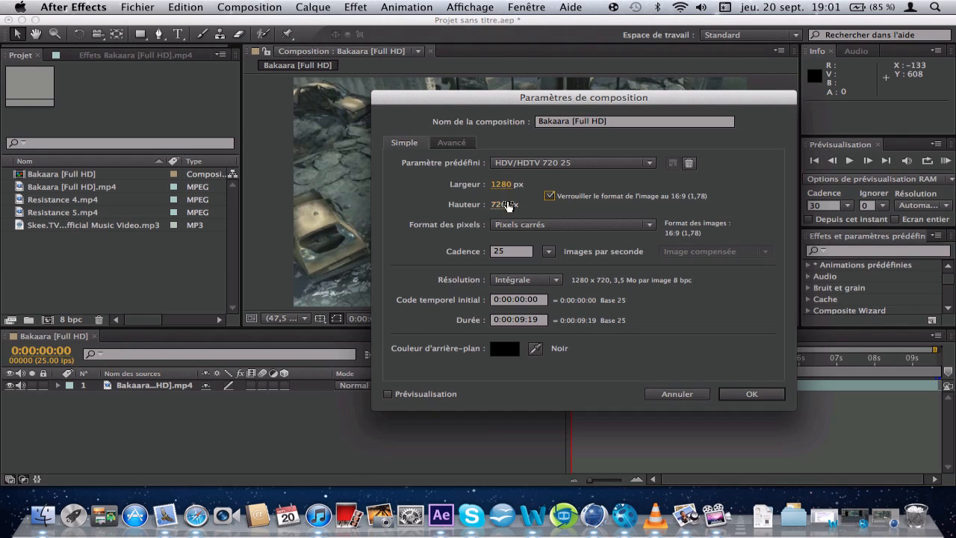
click(549, 196)
click(551, 196)
Try a composition frame rate of 60 frames per second and check the available pixel aspect ratios
click(549, 252)
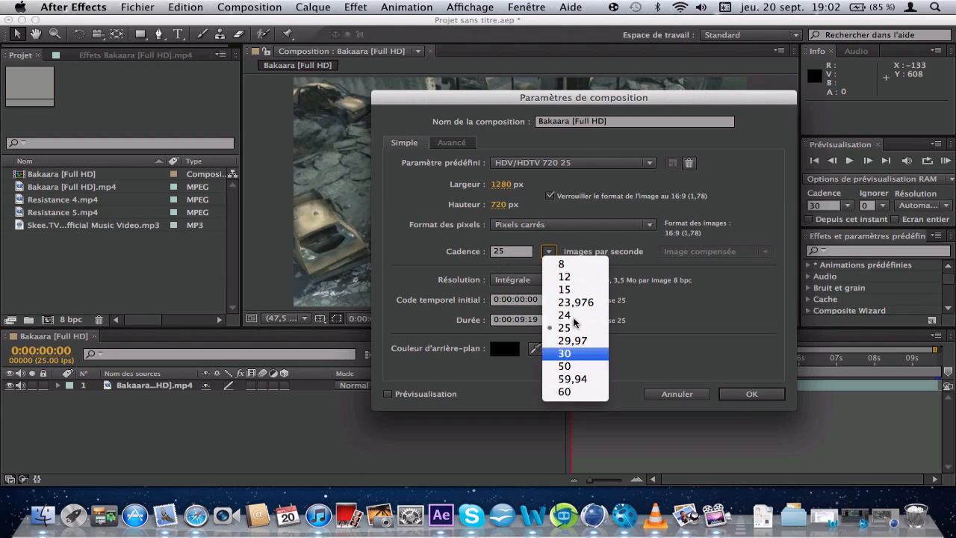
click(566, 392)
click(558, 225)
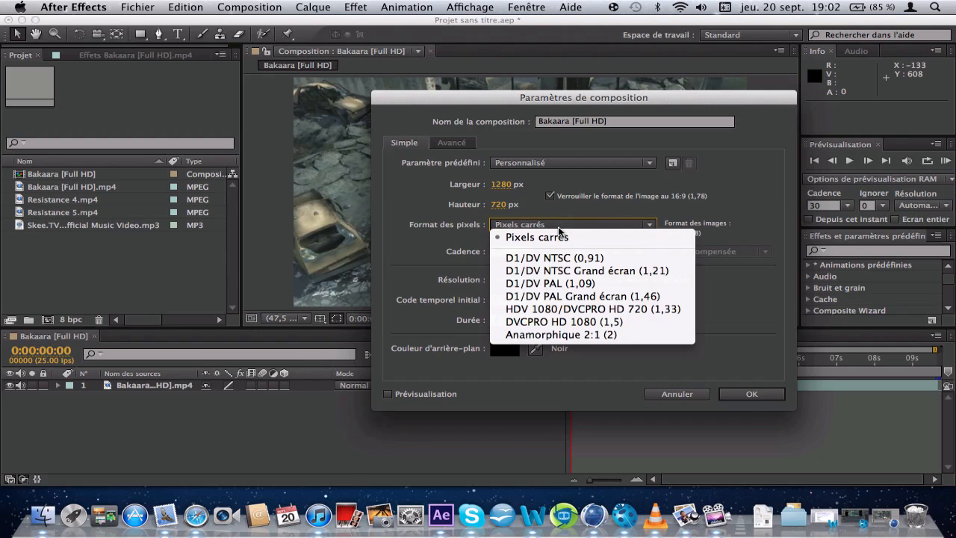
click(609, 214)
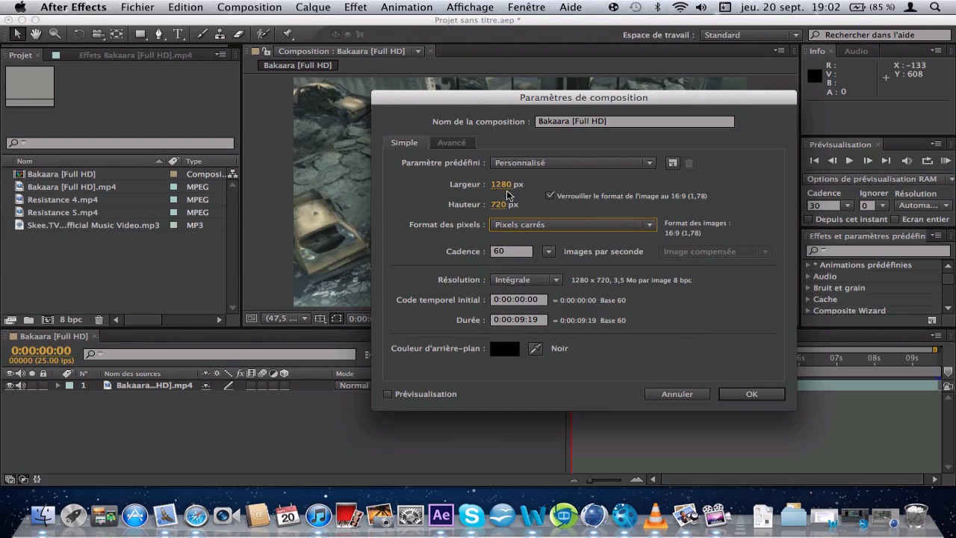
Set the composition's frame rate to 29,97 frames per second
click(548, 252)
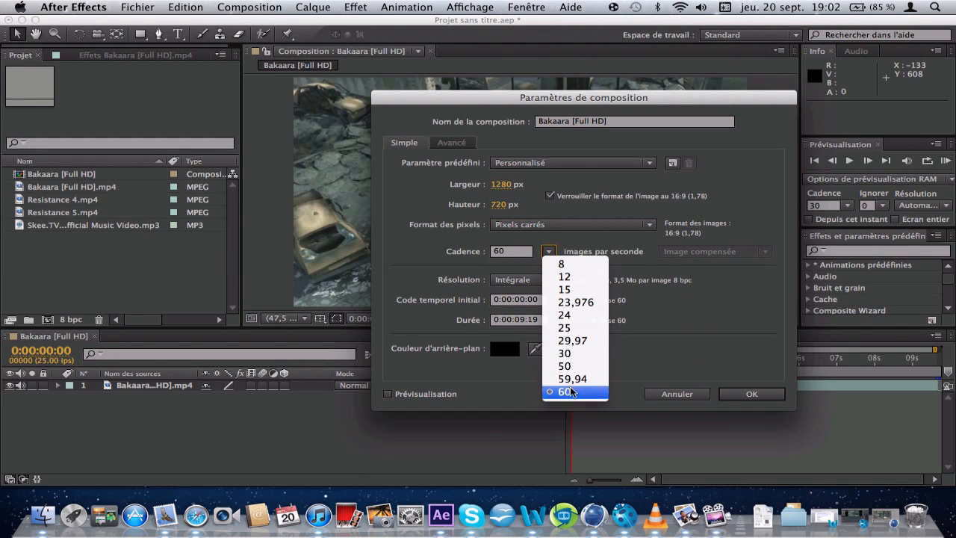
click(578, 342)
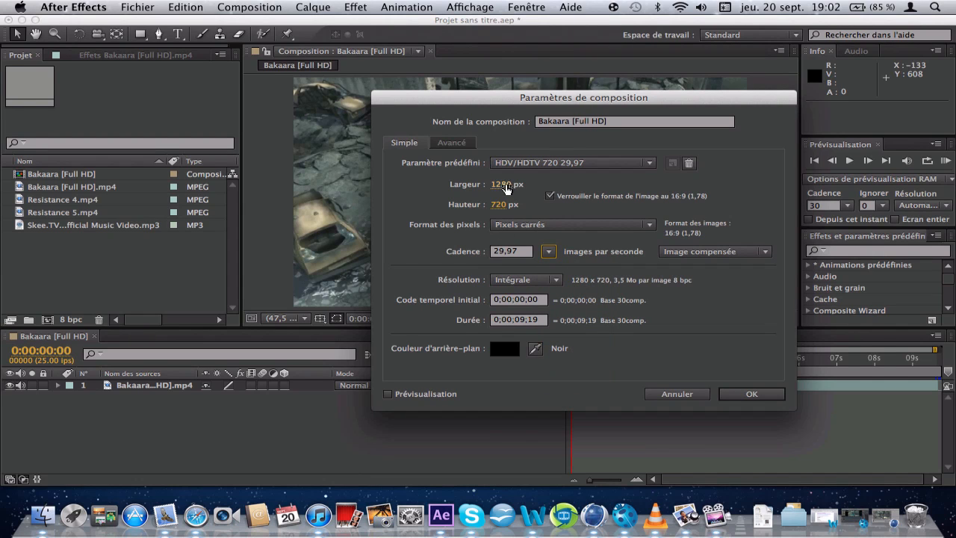
click(550, 252)
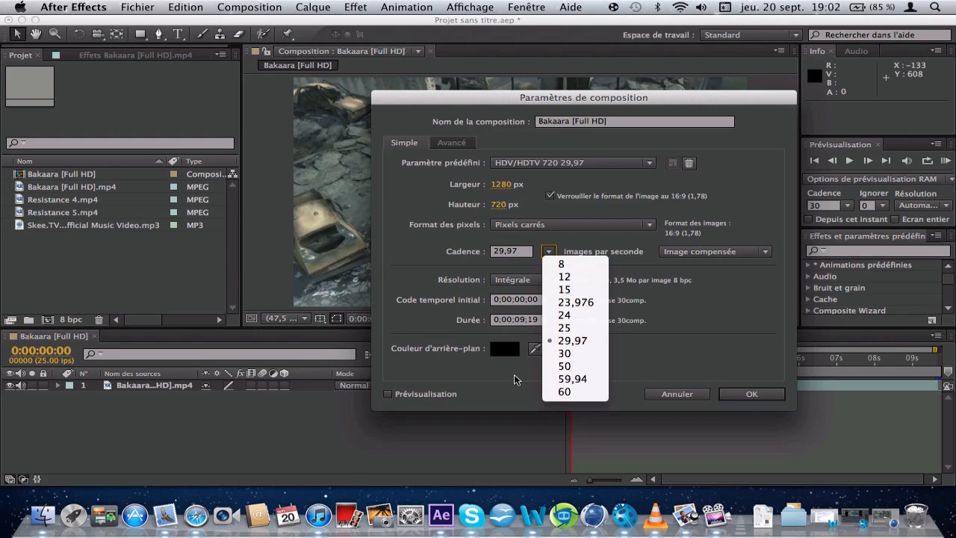
click(663, 327)
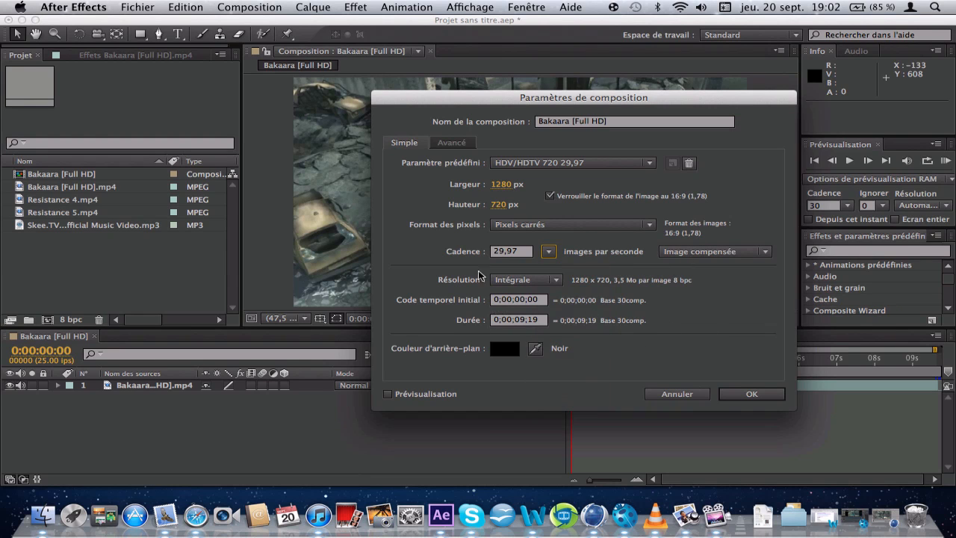
Try the renderer "3D avec lancer de rayon" in the advanced composition settings and restore "3D classique"
click(445, 142)
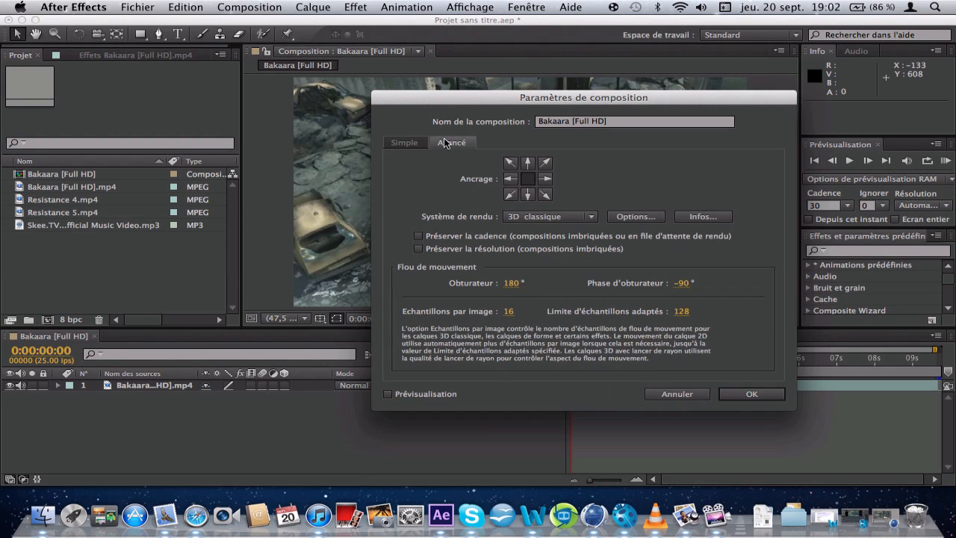
click(530, 218)
click(586, 195)
click(561, 218)
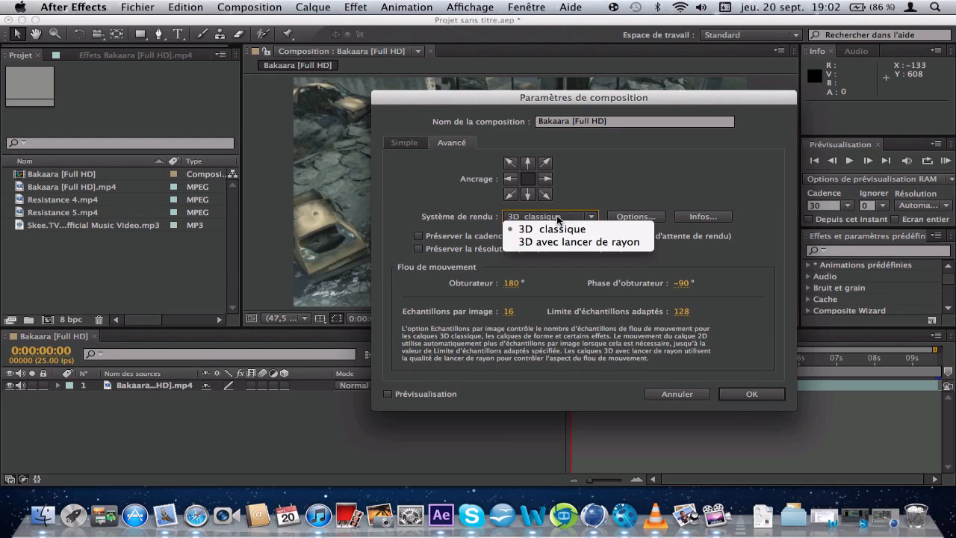
click(559, 224)
click(560, 219)
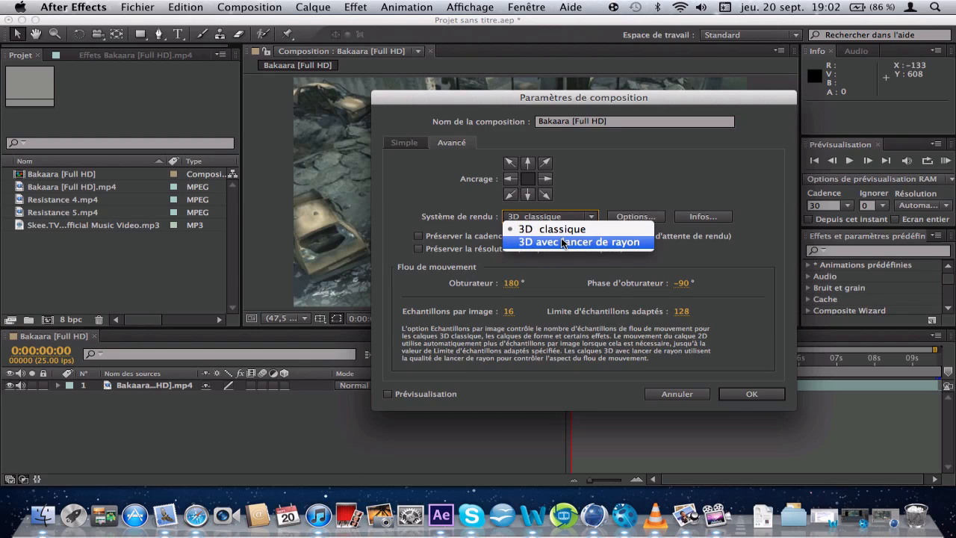
click(564, 243)
click(566, 219)
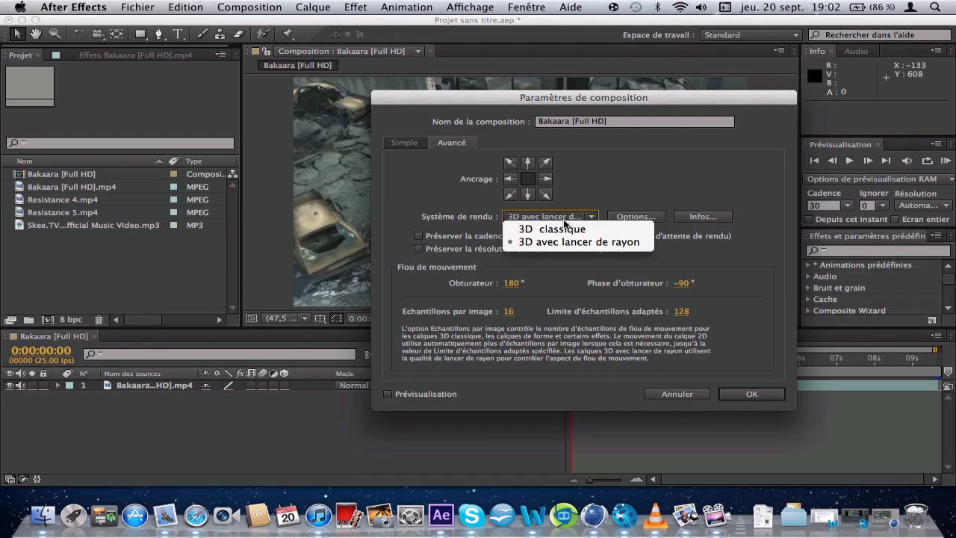
click(566, 229)
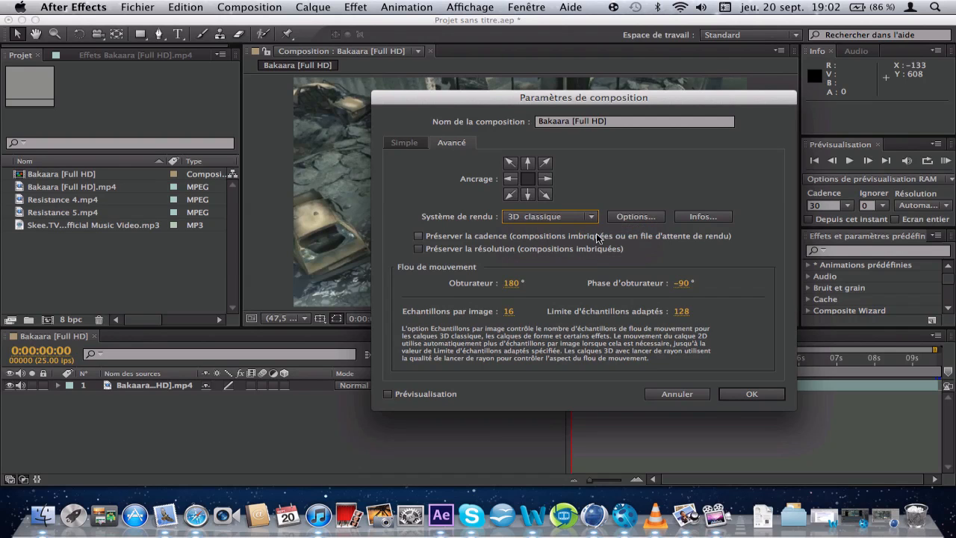
Apply the composition settings and add the Bakaara [Full HD] composition to the render queue
click(403, 141)
click(748, 396)
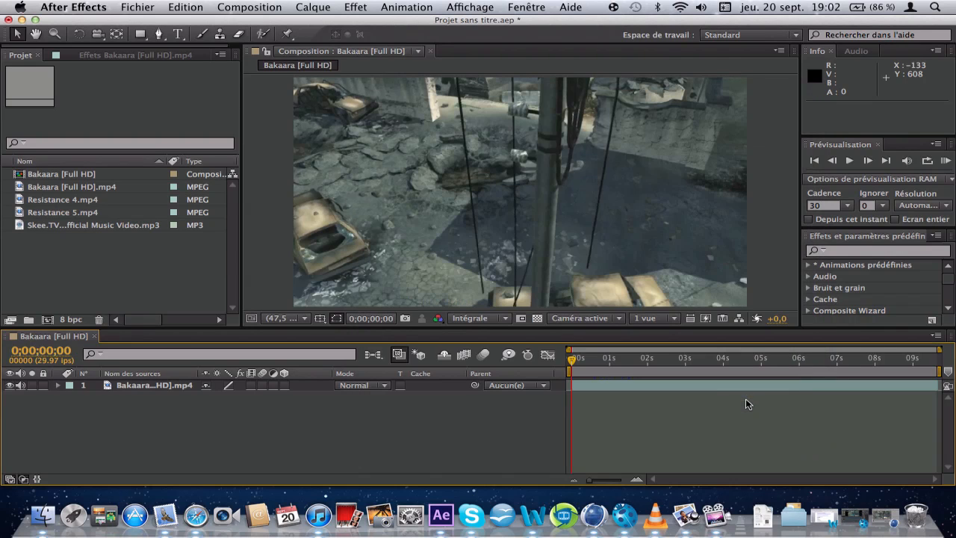
click(134, 384)
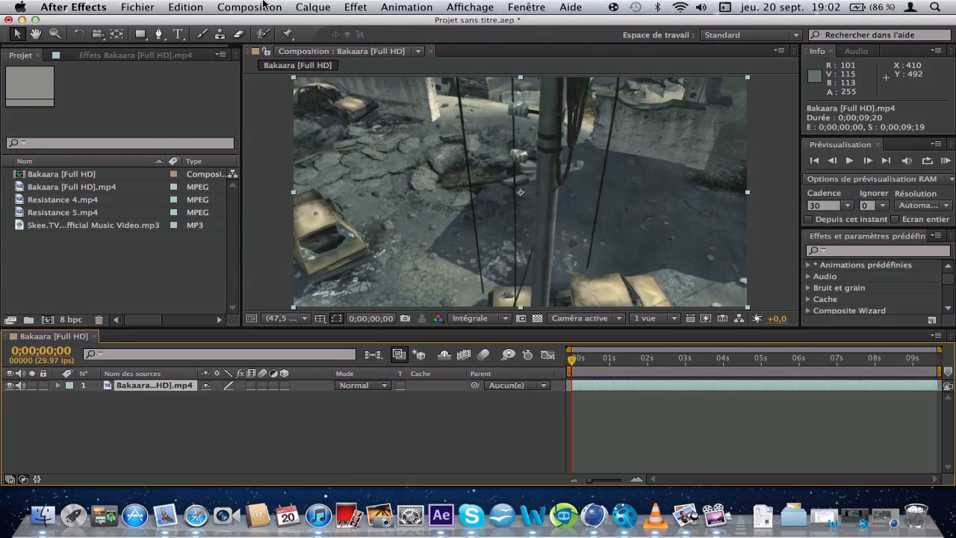
click(278, 6)
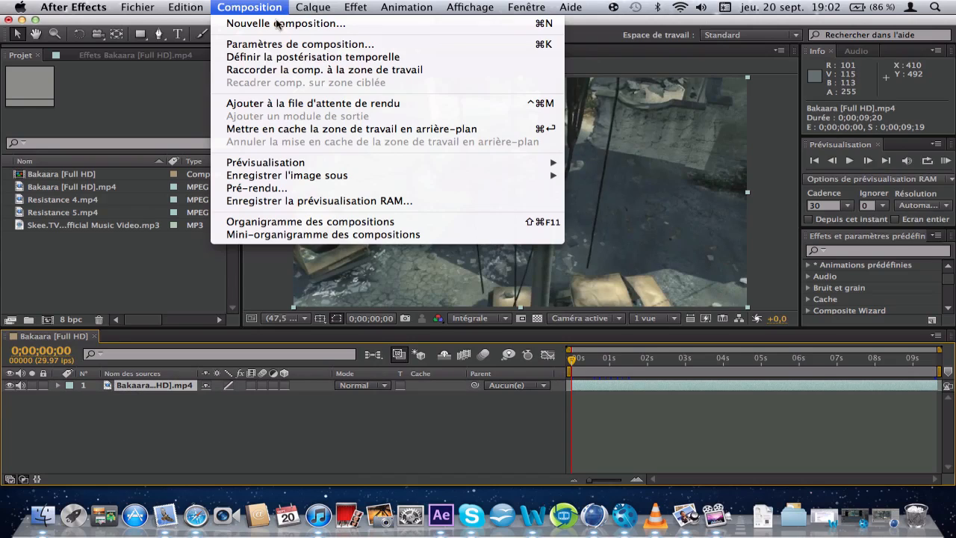
click(295, 103)
scroll(139, 423, down, 1)
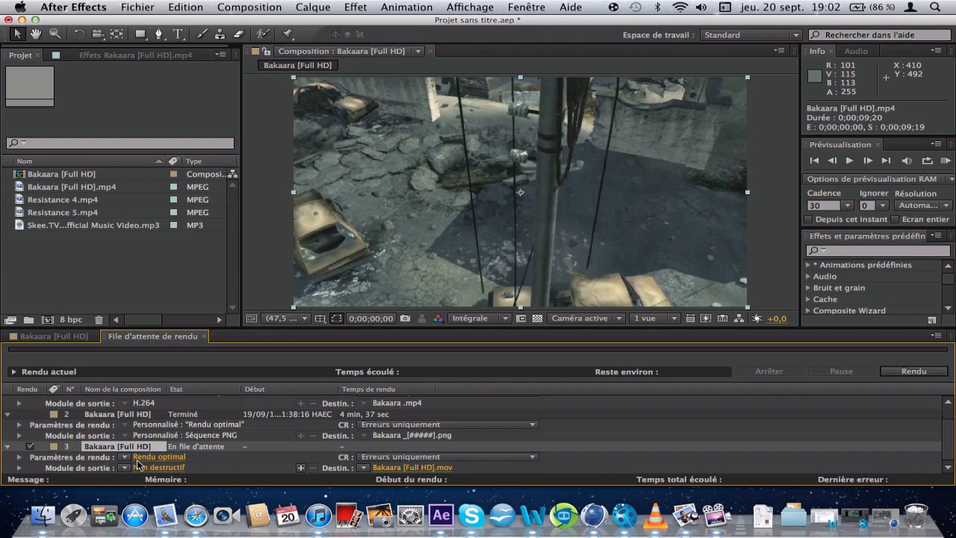
Open the queued composition's render settings and examine the quality and resolution options, keeping Optimale and Intégrale
click(141, 457)
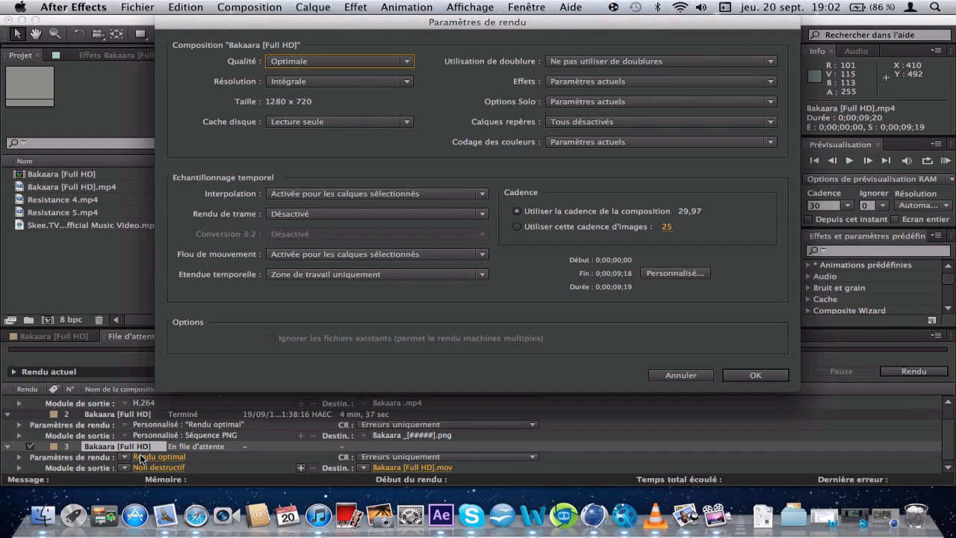
click(396, 63)
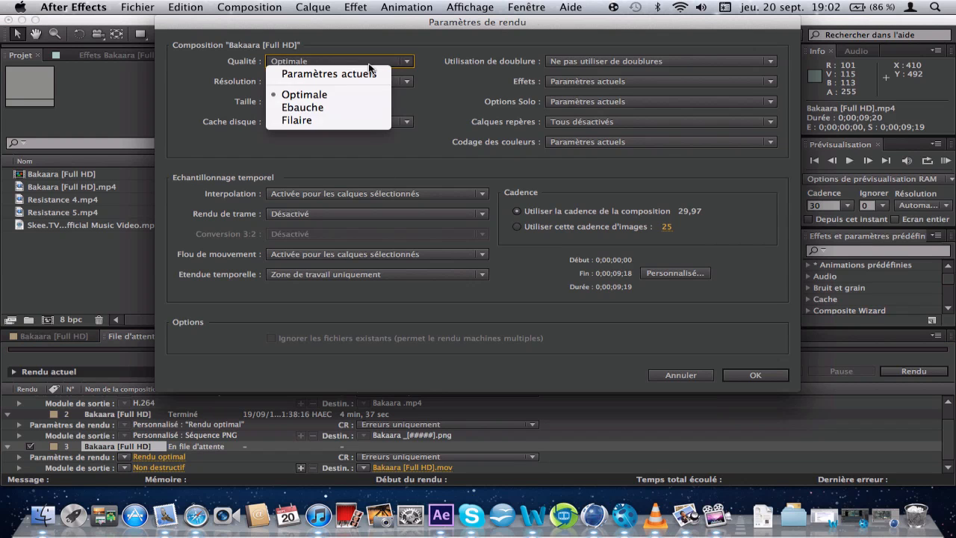
click(400, 69)
click(403, 62)
click(426, 88)
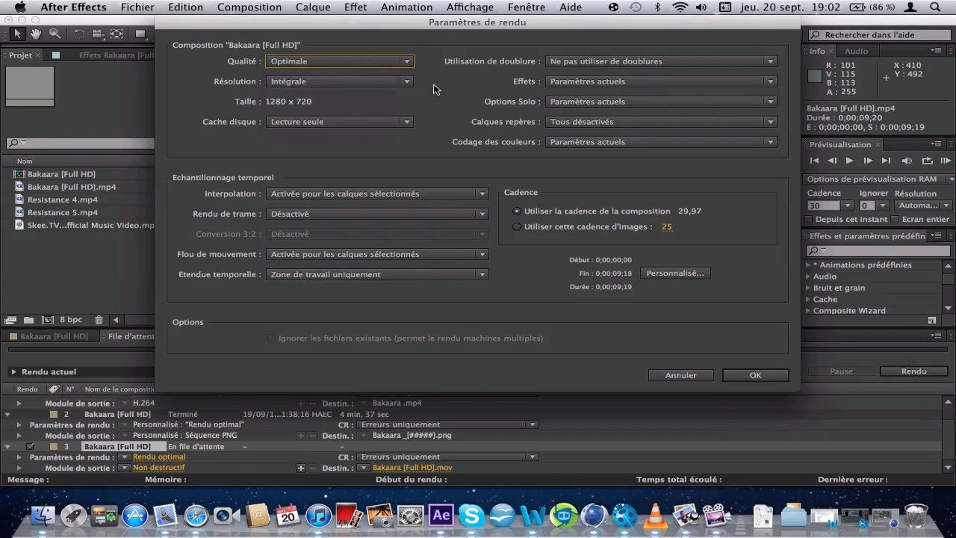
click(390, 80)
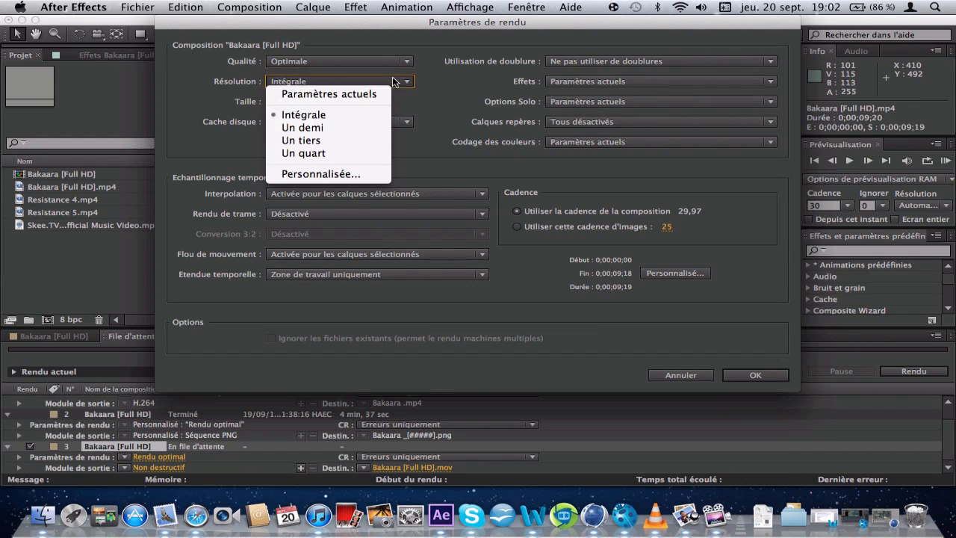
click(367, 114)
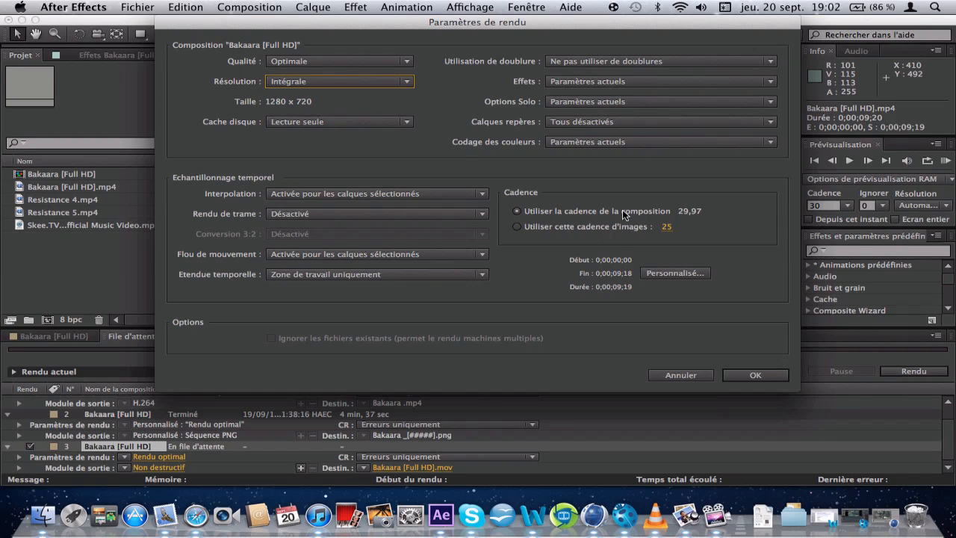
Try a custom render frame rate of 25, inspect the custom time span, and cancel the render settings
click(588, 229)
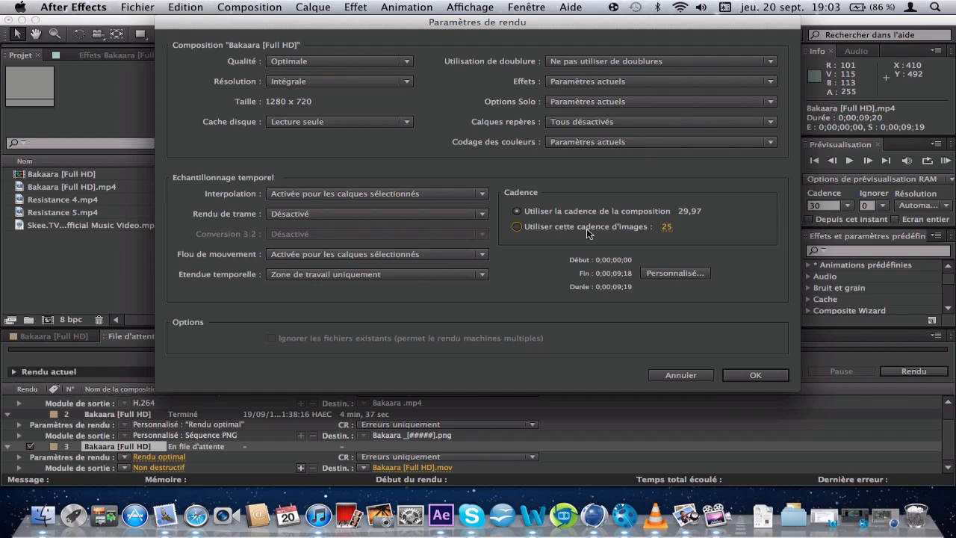
click(675, 273)
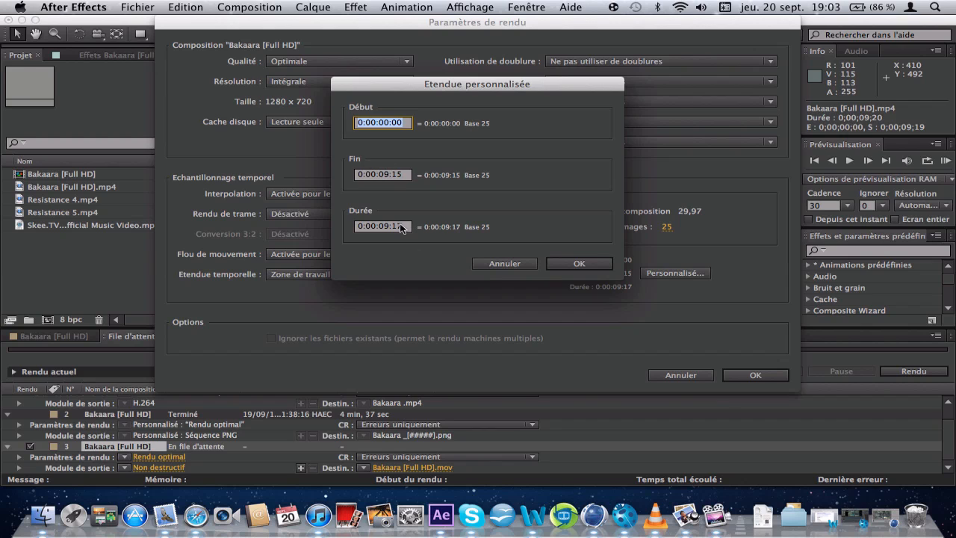
click(497, 263)
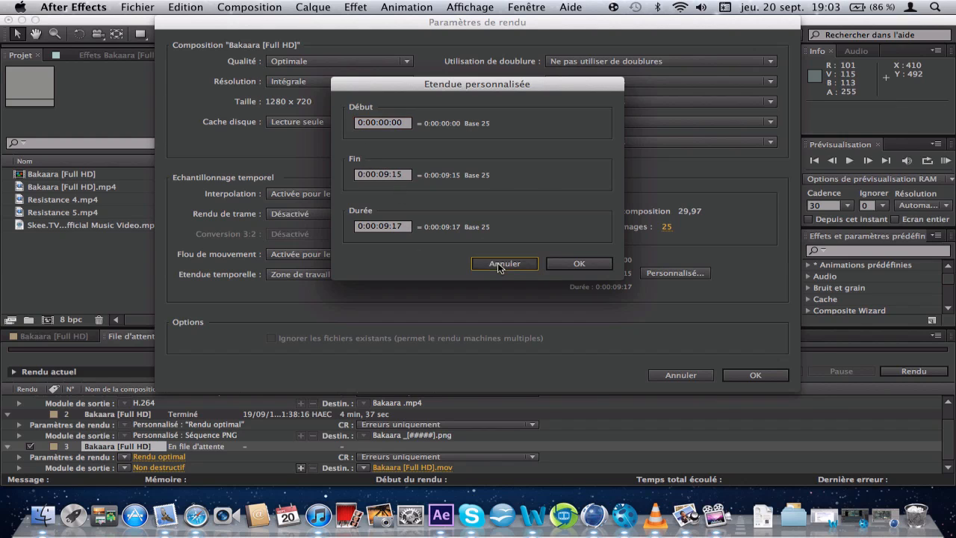
click(683, 376)
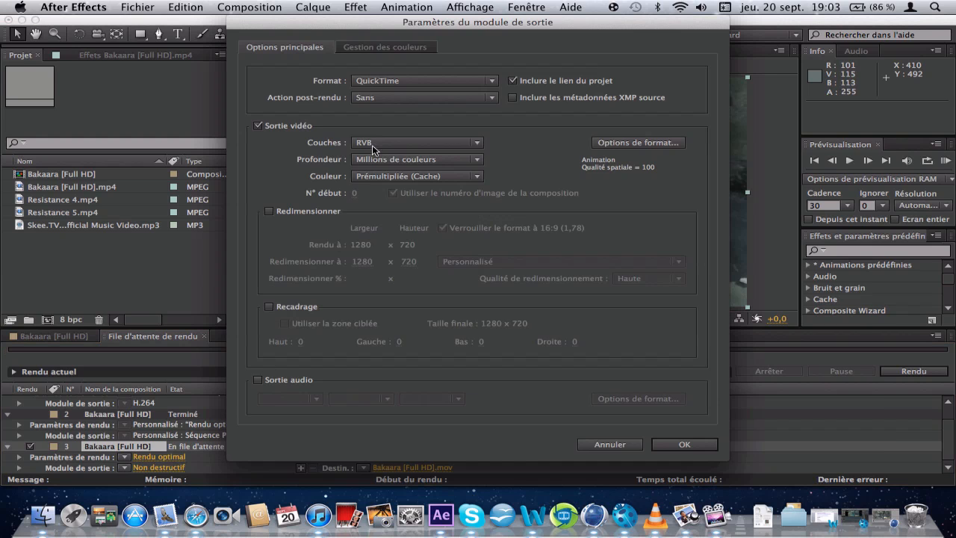
Examine the output formats available for the queued composition, keeping QuickTime
click(381, 82)
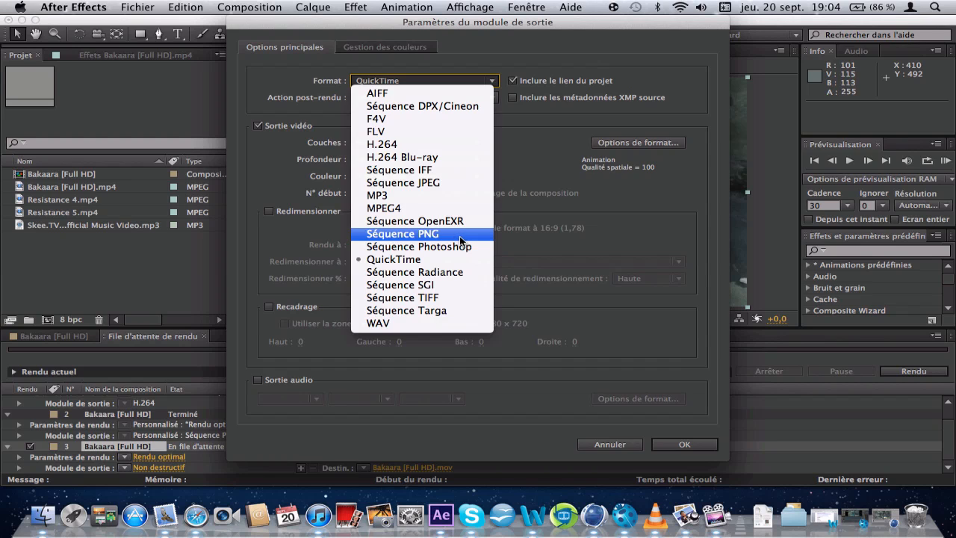
click(521, 229)
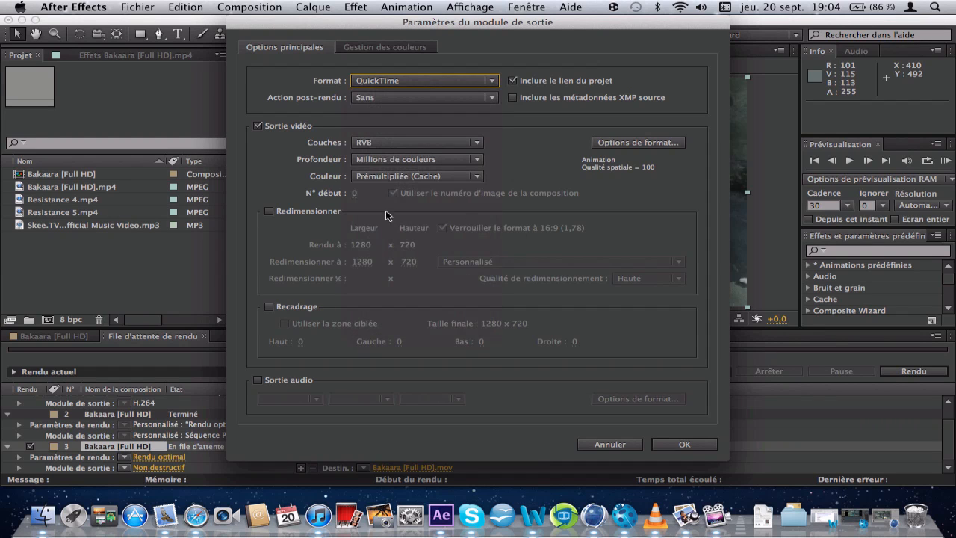
Try the Redimensionner and Recadrage options of the output module, inspect the resize presets, and disable both again
click(275, 213)
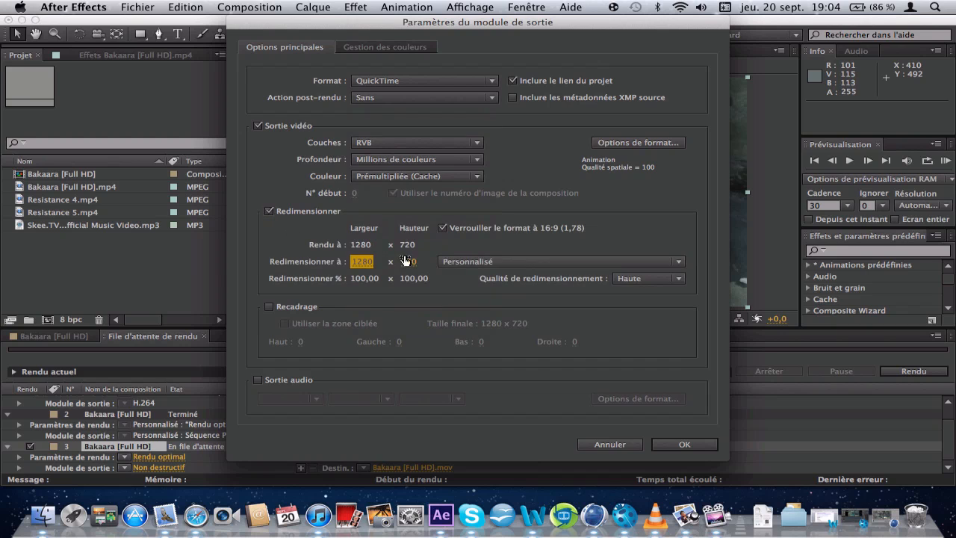
click(456, 261)
click(670, 227)
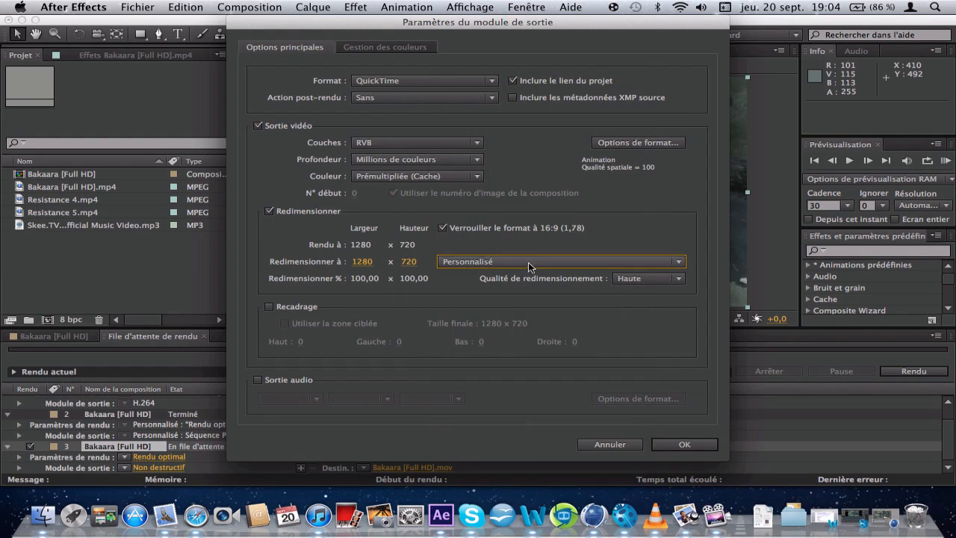
click(270, 212)
click(283, 310)
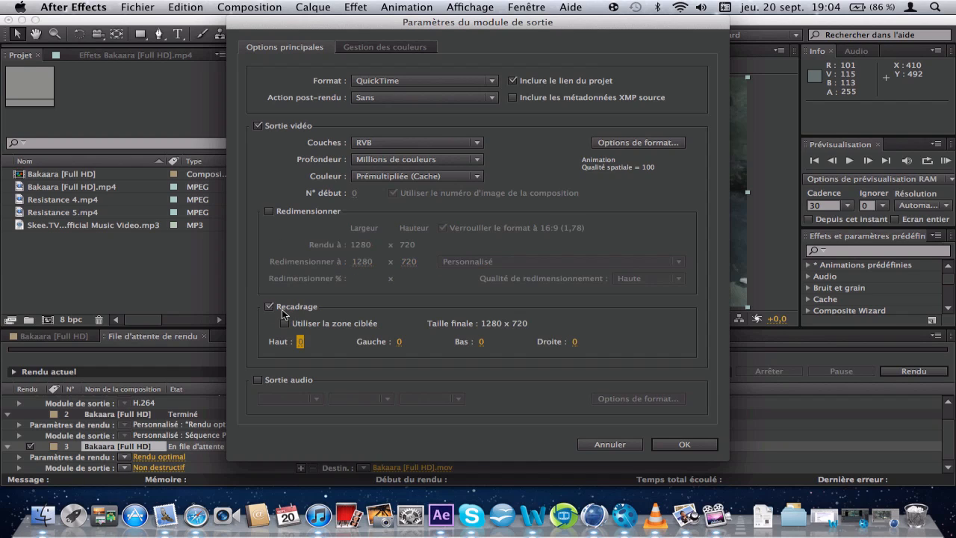
click(283, 310)
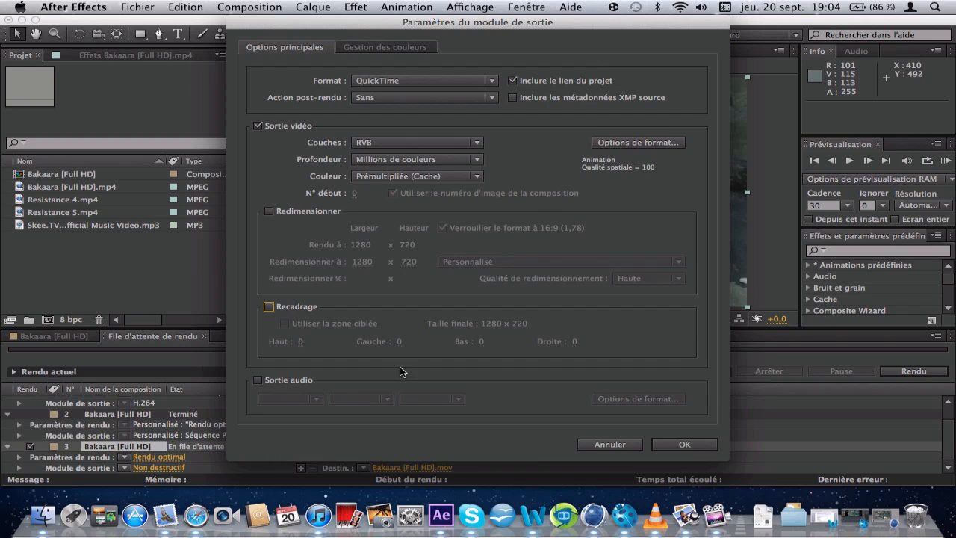
Enable audio output in the output module, keeping 48,000 kHz, 16 bits and Stéréo
click(302, 380)
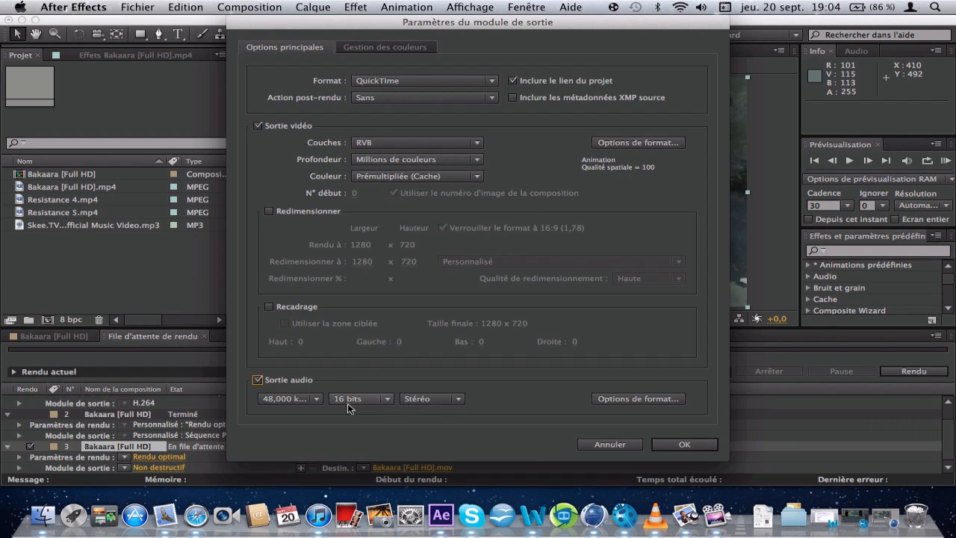
click(364, 397)
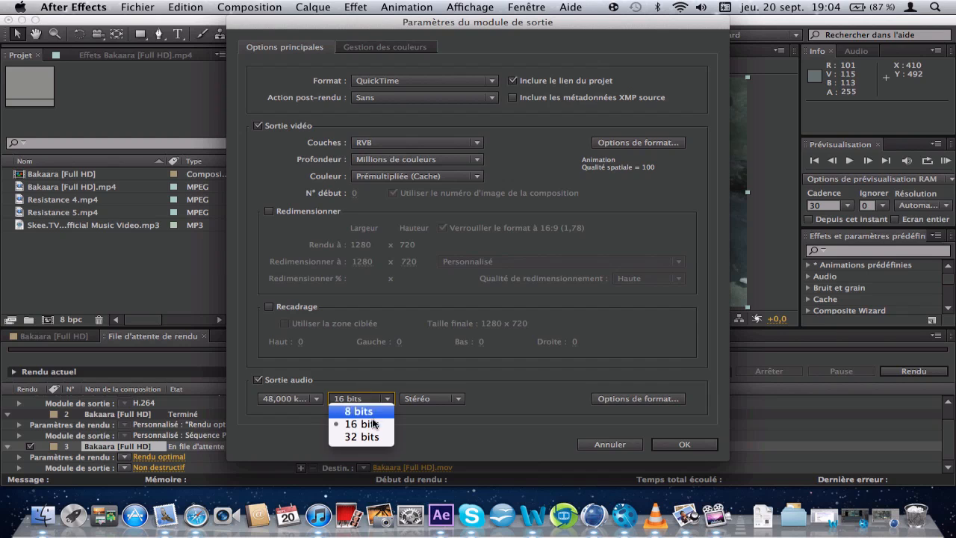
click(344, 424)
click(307, 402)
click(450, 414)
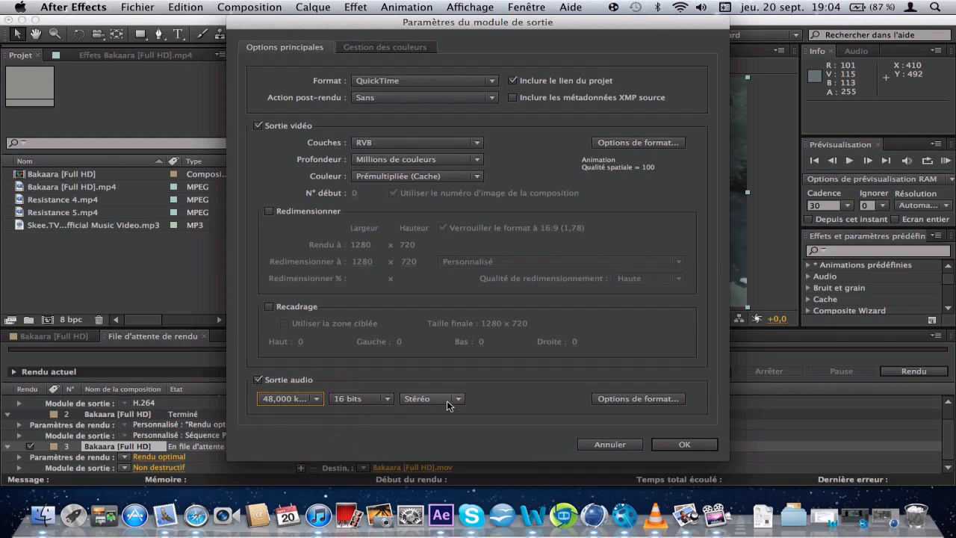
click(448, 401)
click(498, 397)
click(298, 406)
click(550, 405)
click(268, 384)
click(269, 384)
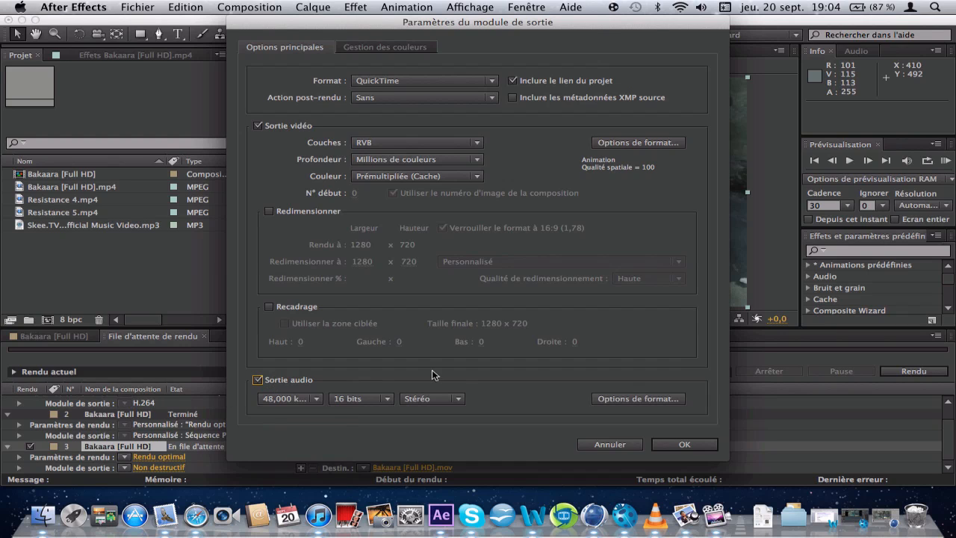
Examine the audio and video codecs in the QuickTime format options and cancel without changing them
click(639, 401)
click(414, 96)
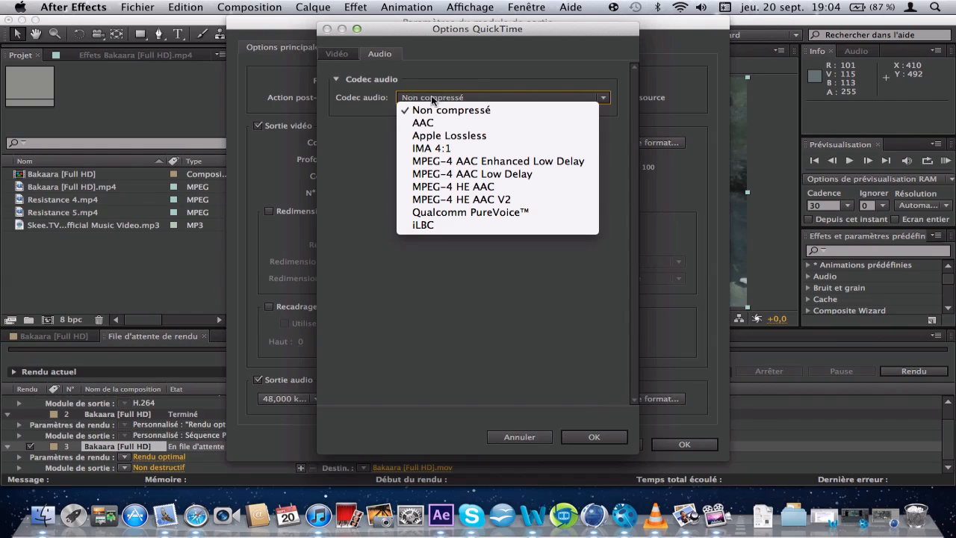
click(467, 71)
click(337, 53)
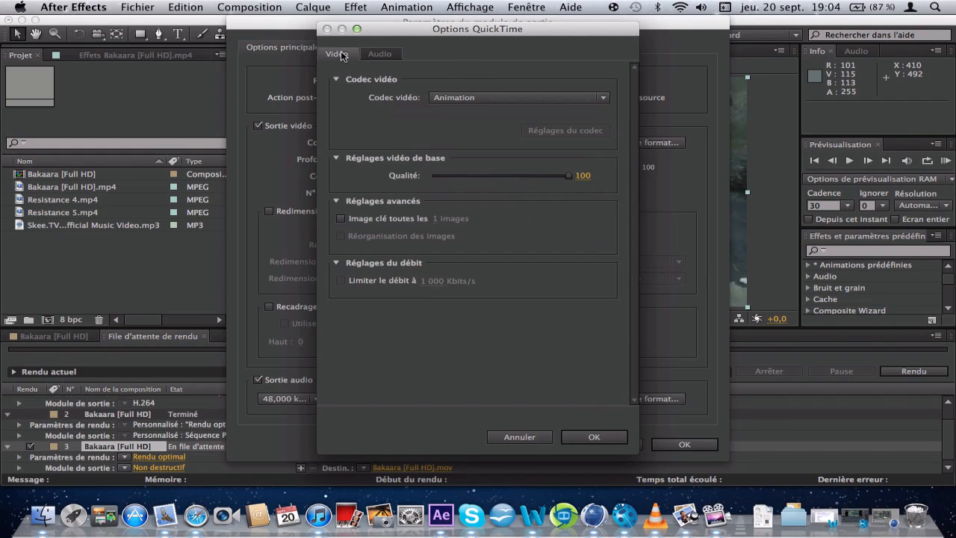
click(440, 97)
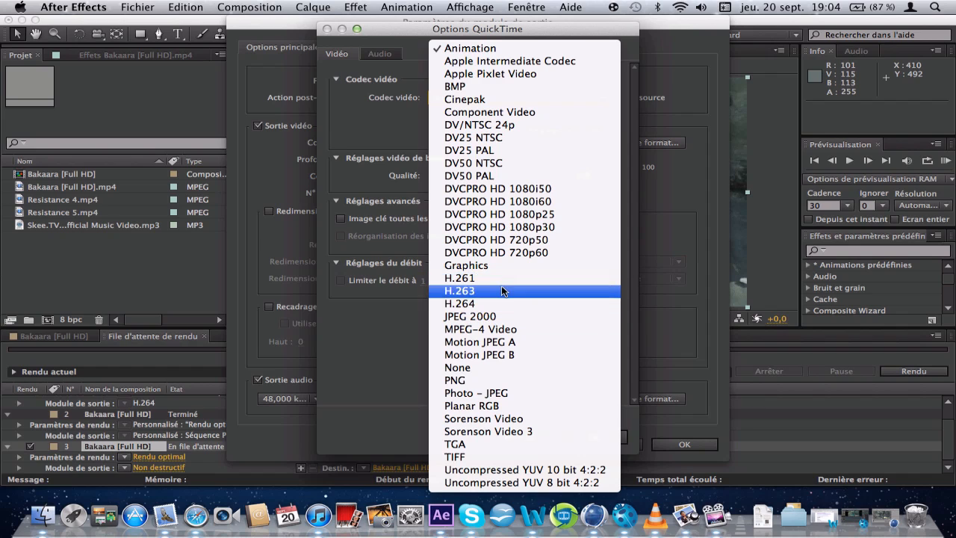
click(376, 314)
click(516, 442)
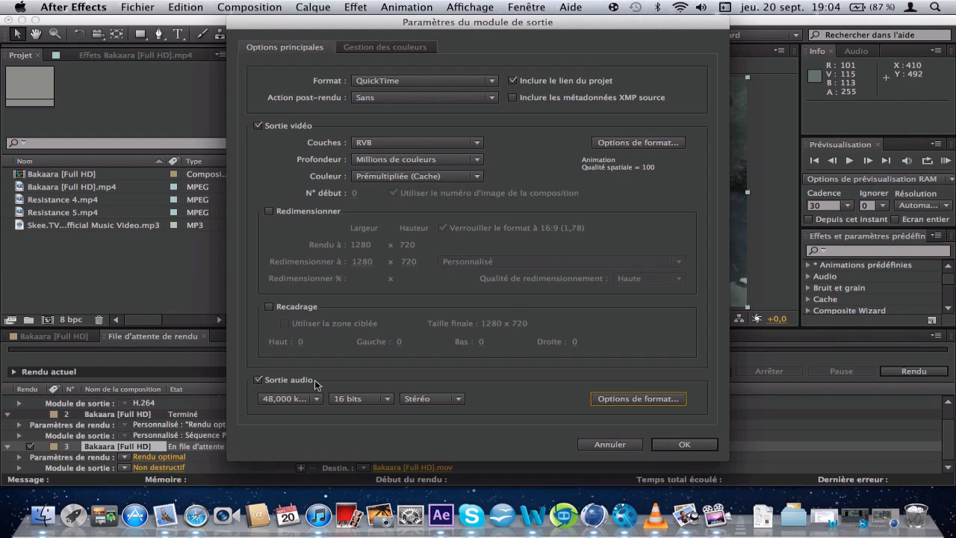
Set the output format to H.264 and apply the output module settings
click(448, 80)
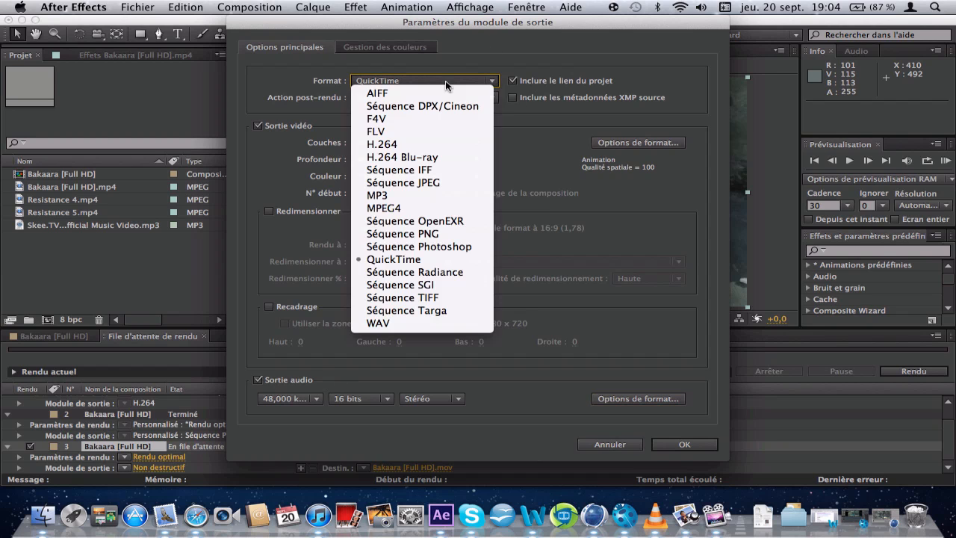
click(423, 146)
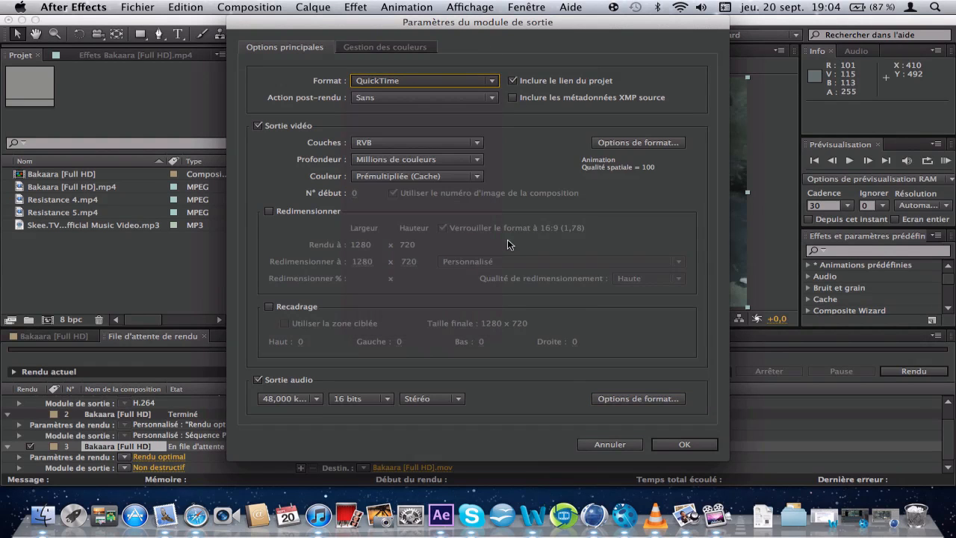
click(681, 445)
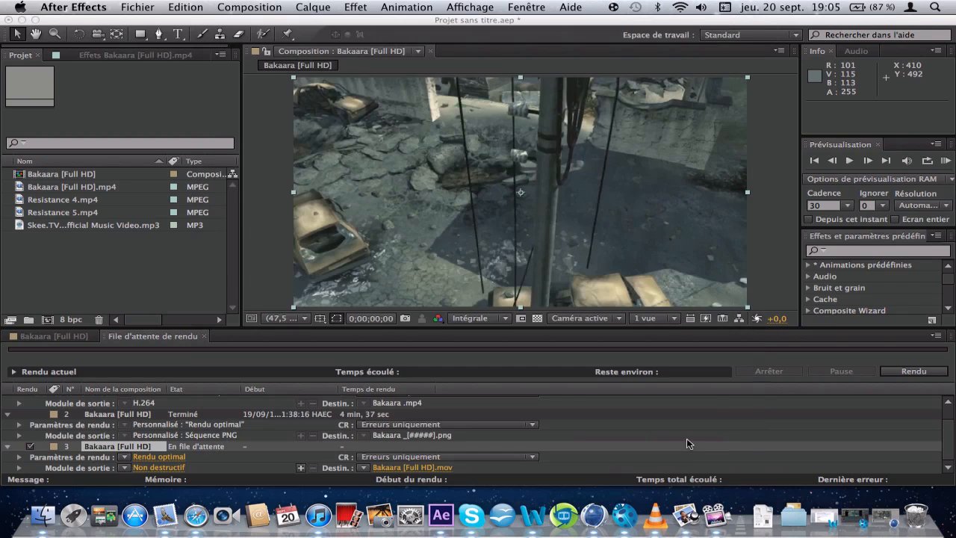
Try setting the render destination to Bureau with the file name tuto in H.264 (*.mp4) format, and cancel
click(410, 469)
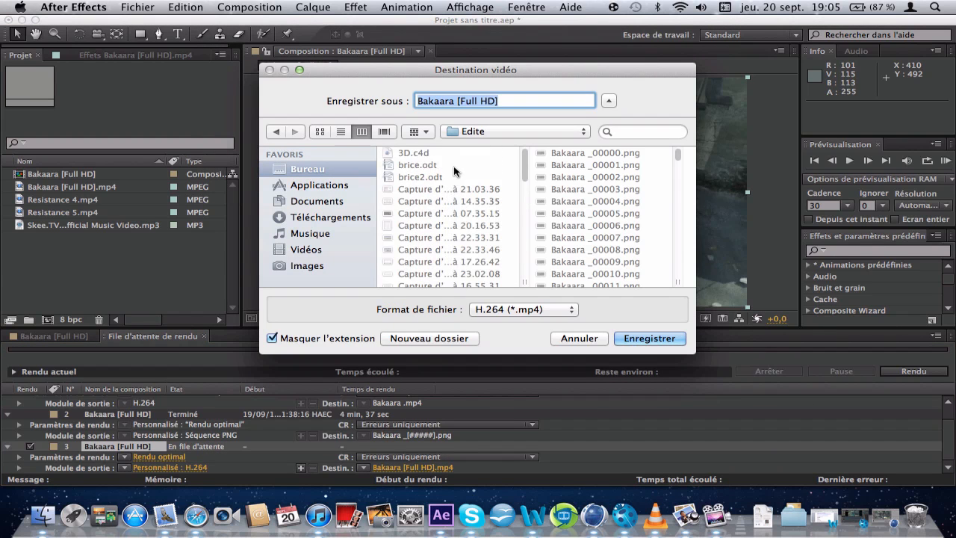
click(352, 171)
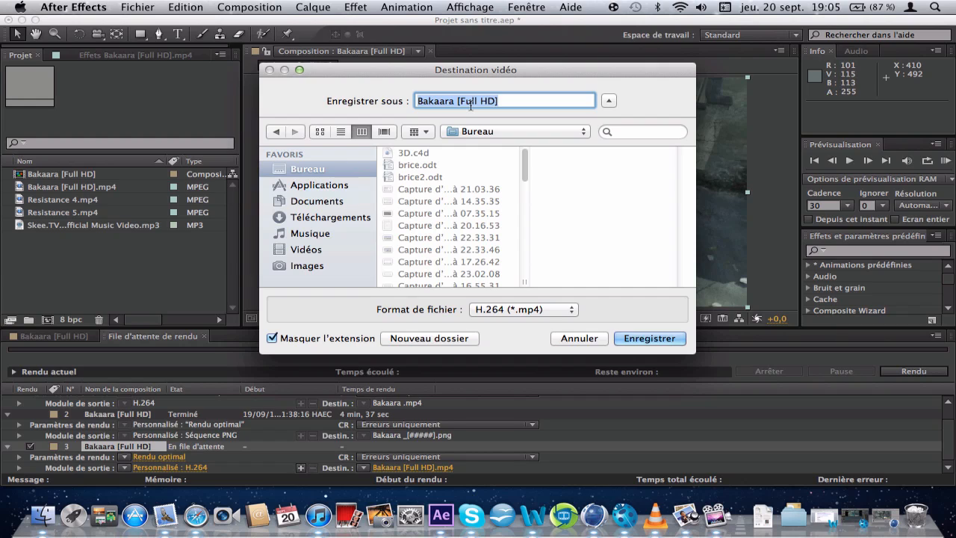
text(tuto)
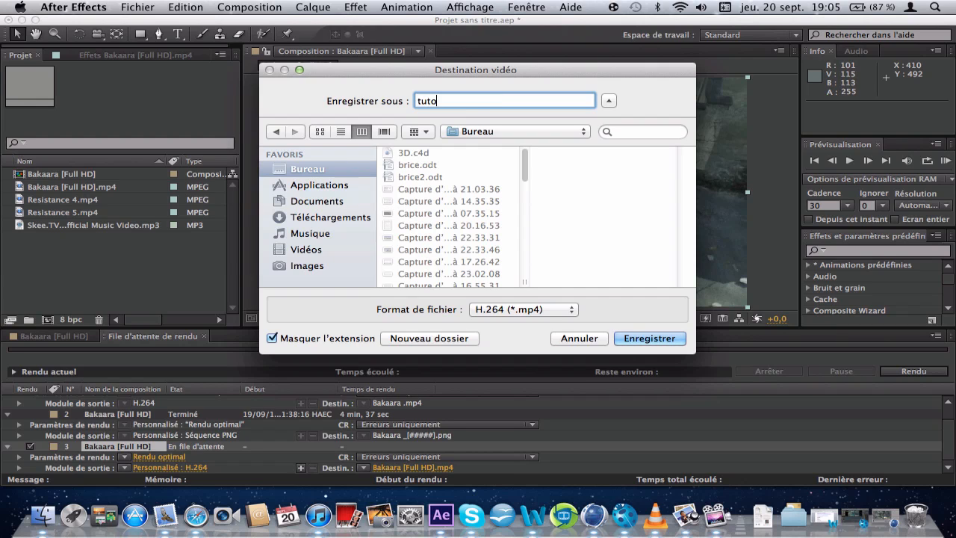
click(553, 309)
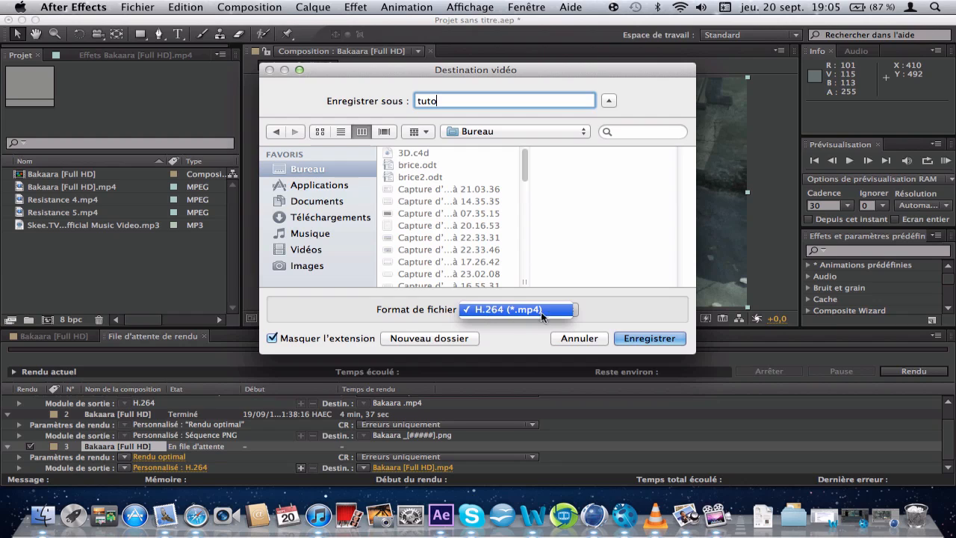
click(568, 313)
click(579, 338)
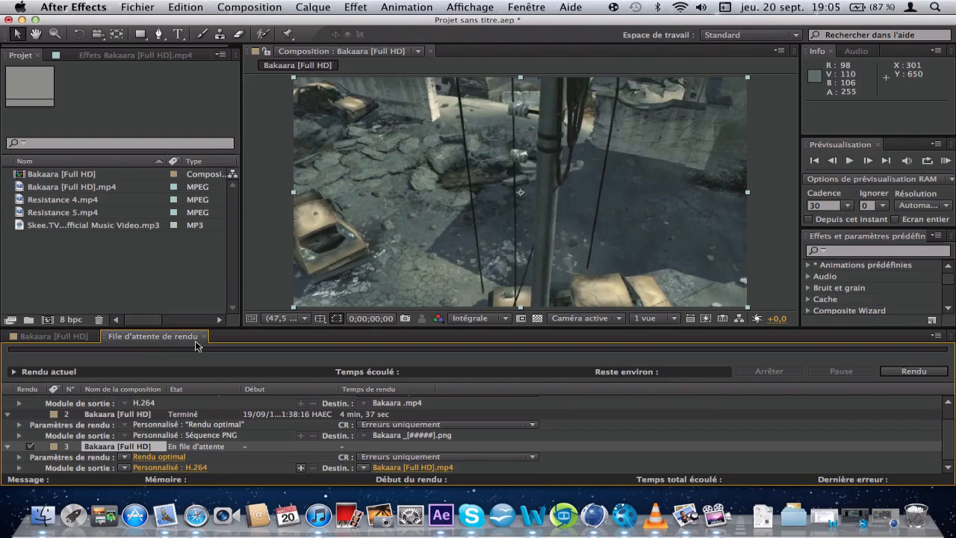
Delete the third Bakaara [Full HD] item from the render queue and return to the composition's timeline with no layer selected
key(Delete)
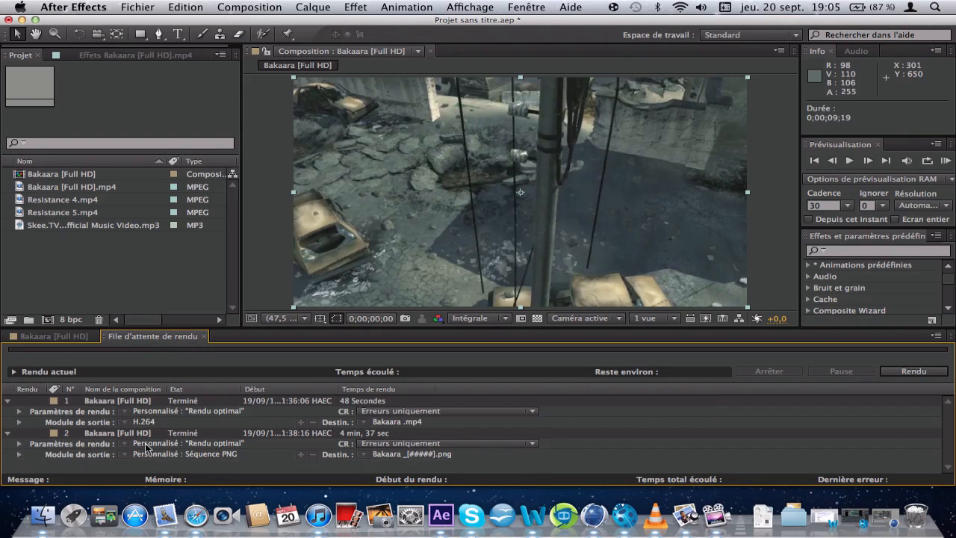
click(55, 337)
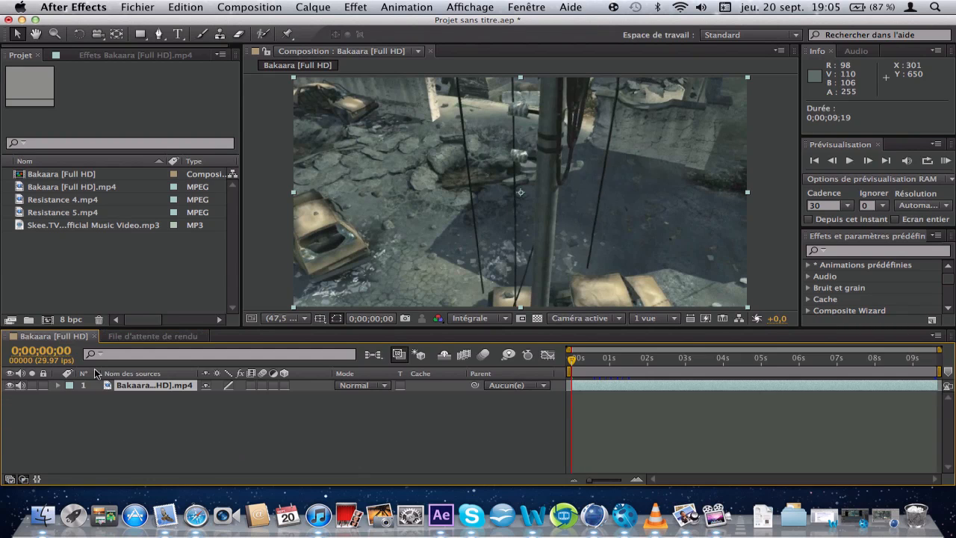
click(416, 452)
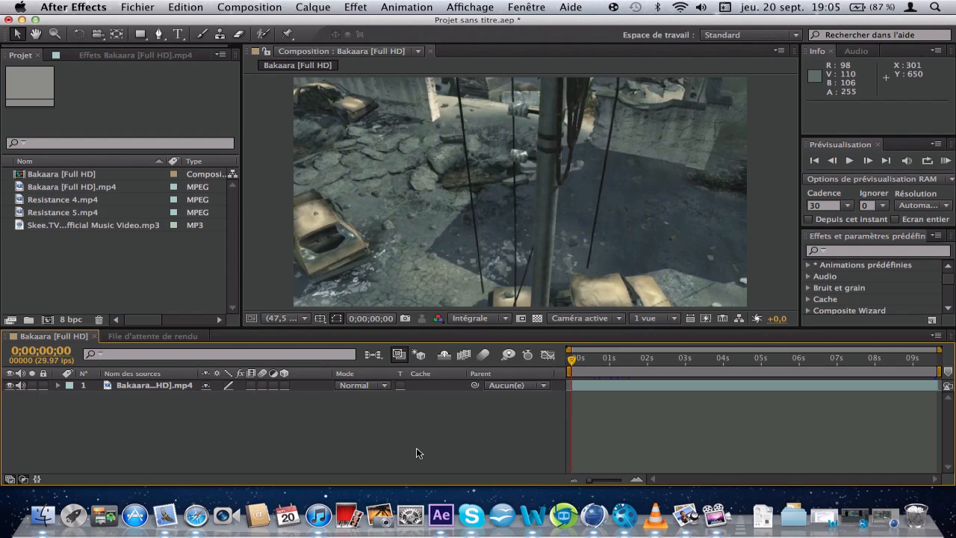